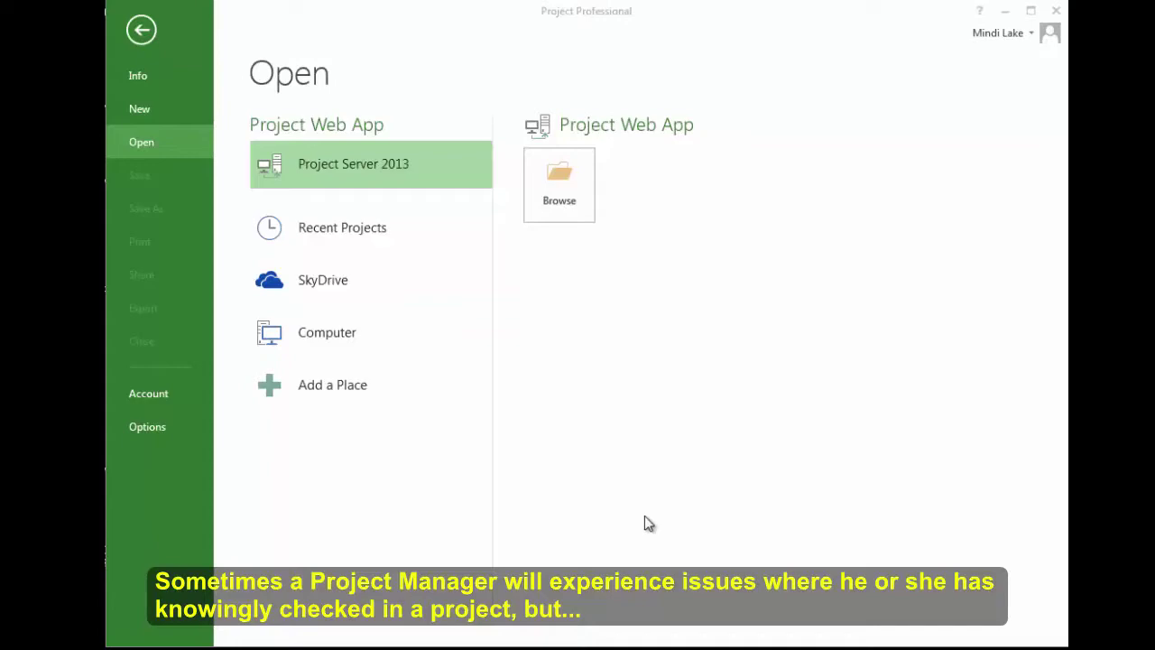
Browse the enterprise projects on Project Server 2013 and look through the list of all projects.
click(557, 188)
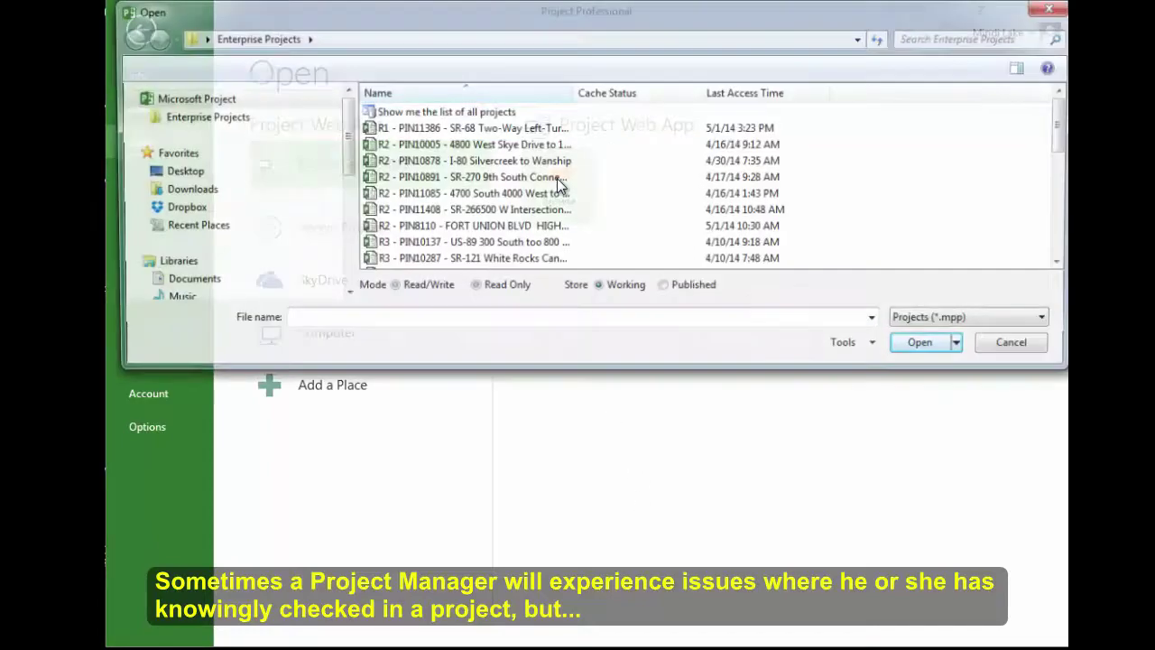
click(492, 114)
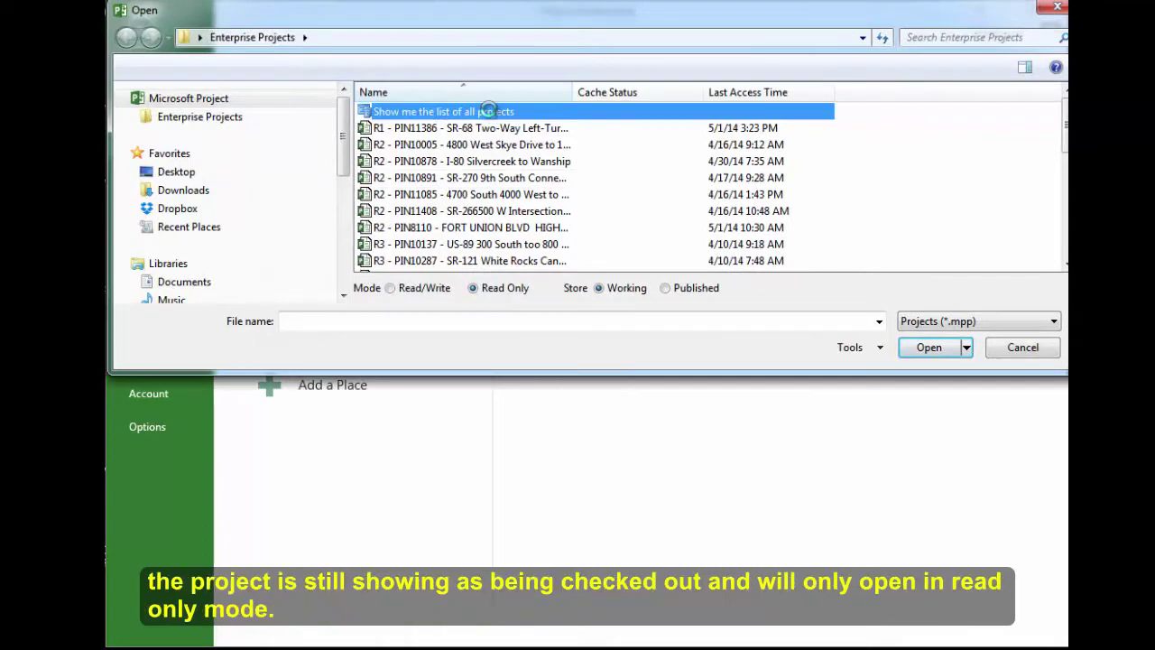
scroll(1056, 139, down, 20)
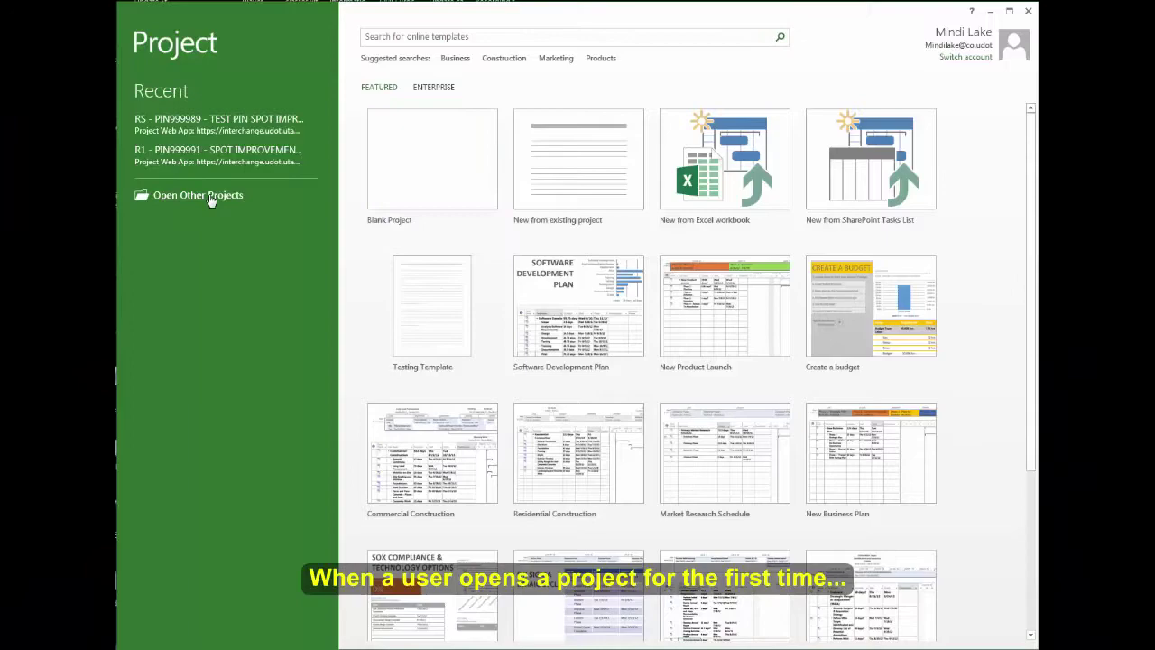
Start opening another project from Project Server 2013 and load the full list of all projects.
click(210, 198)
click(293, 126)
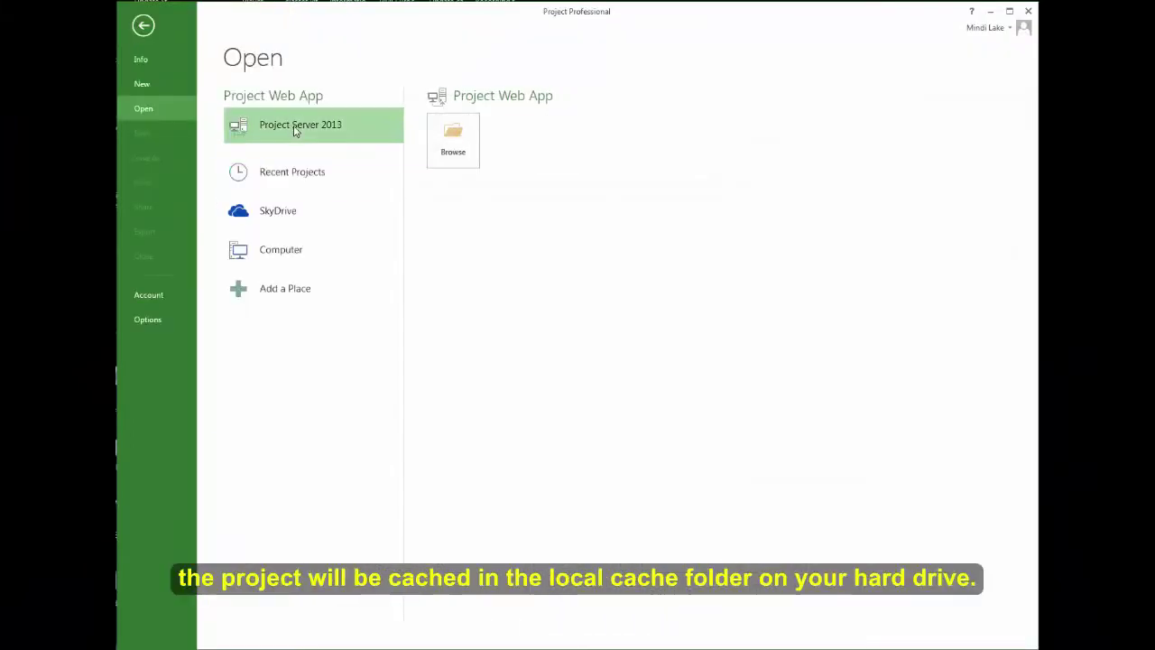
click(466, 156)
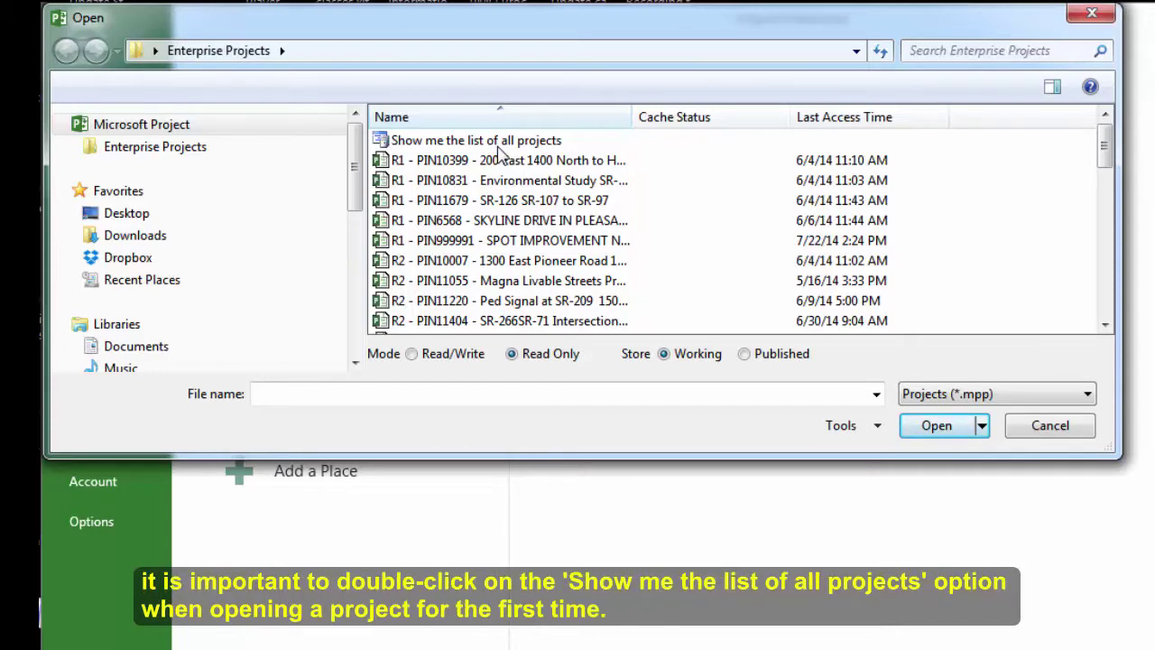
click(500, 143)
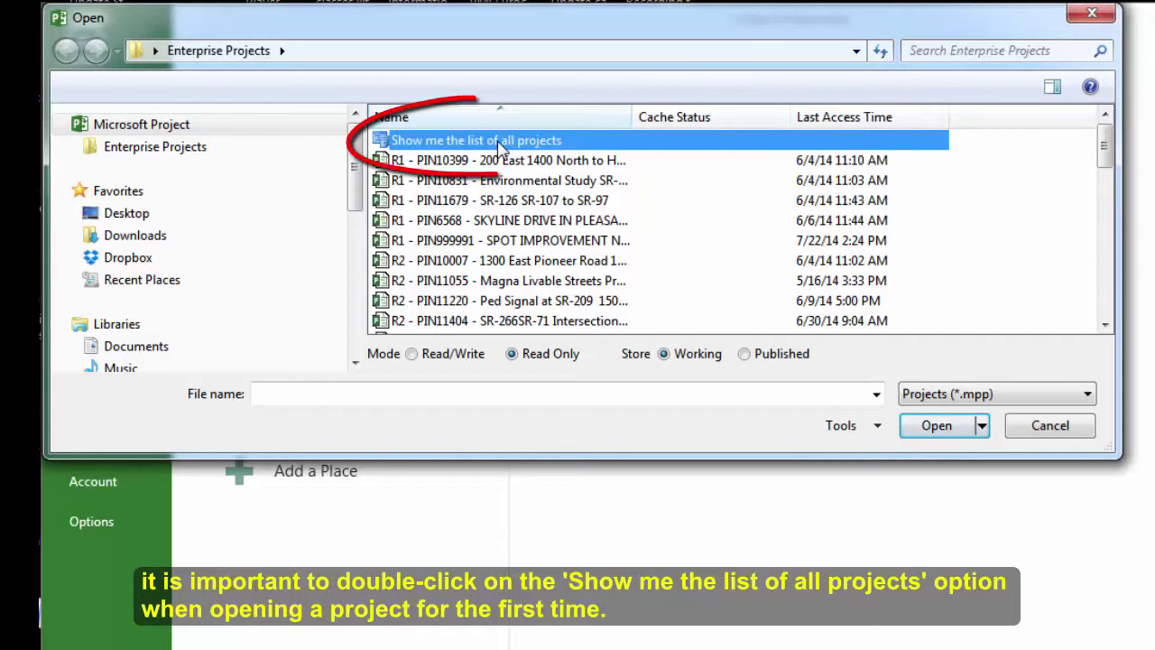
double_click(497, 142)
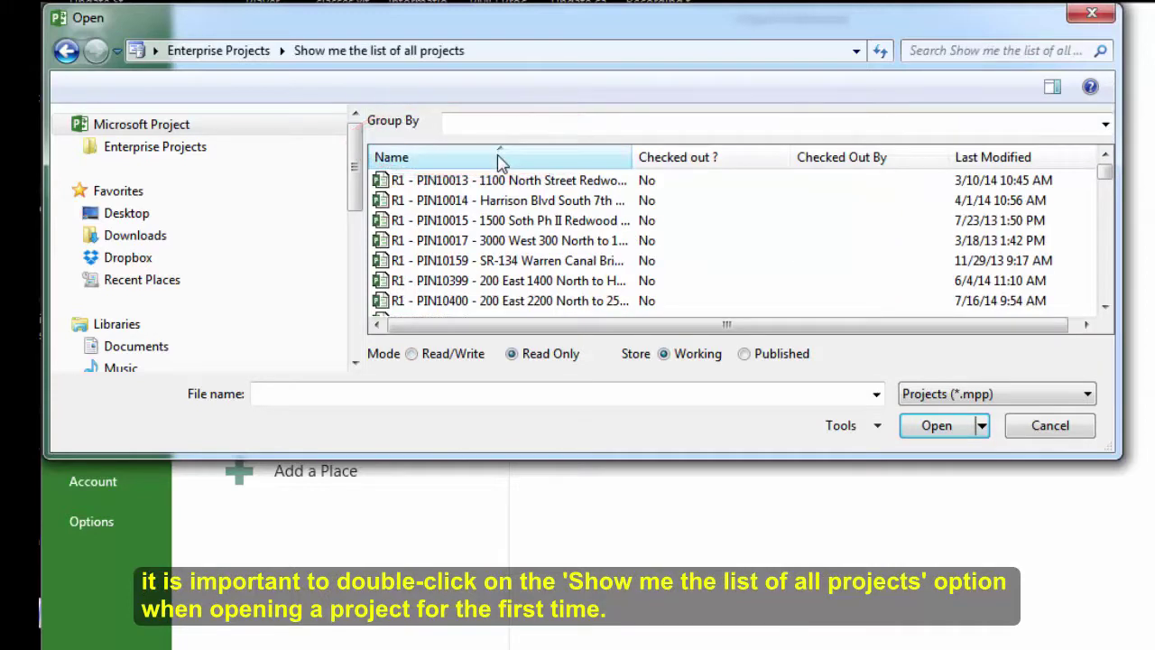
Open RS - PIN999989 - TEST PIN SPOT IMPROVEMENT NUMBER 1 in read-only mode and check it out.
click(522, 225)
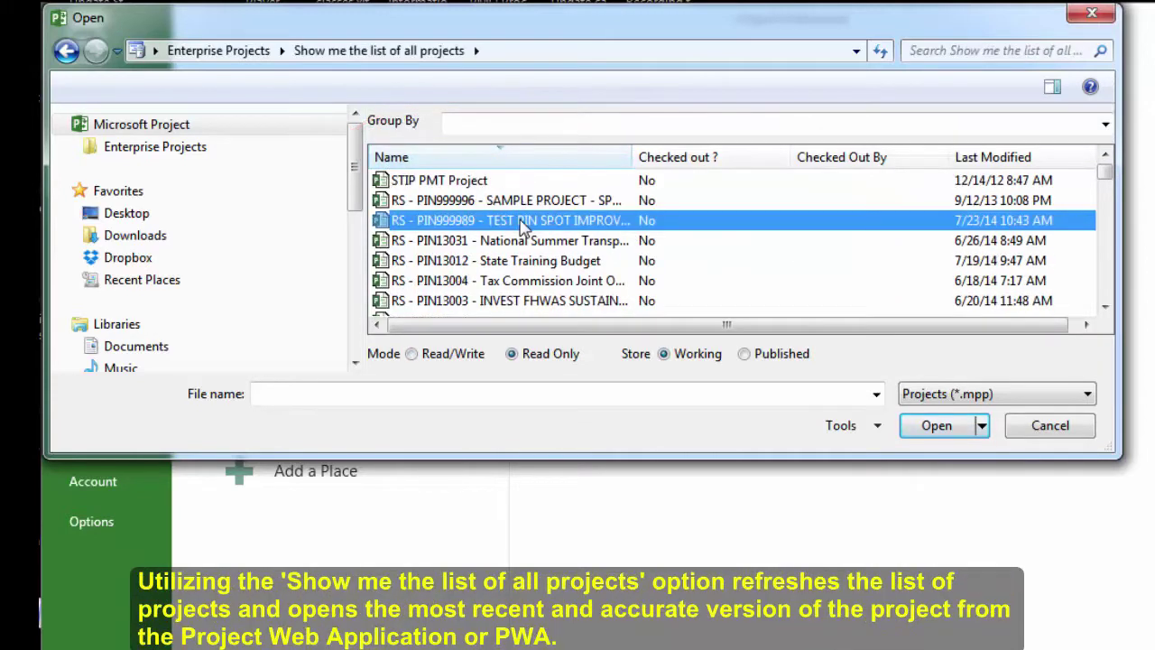
click(939, 426)
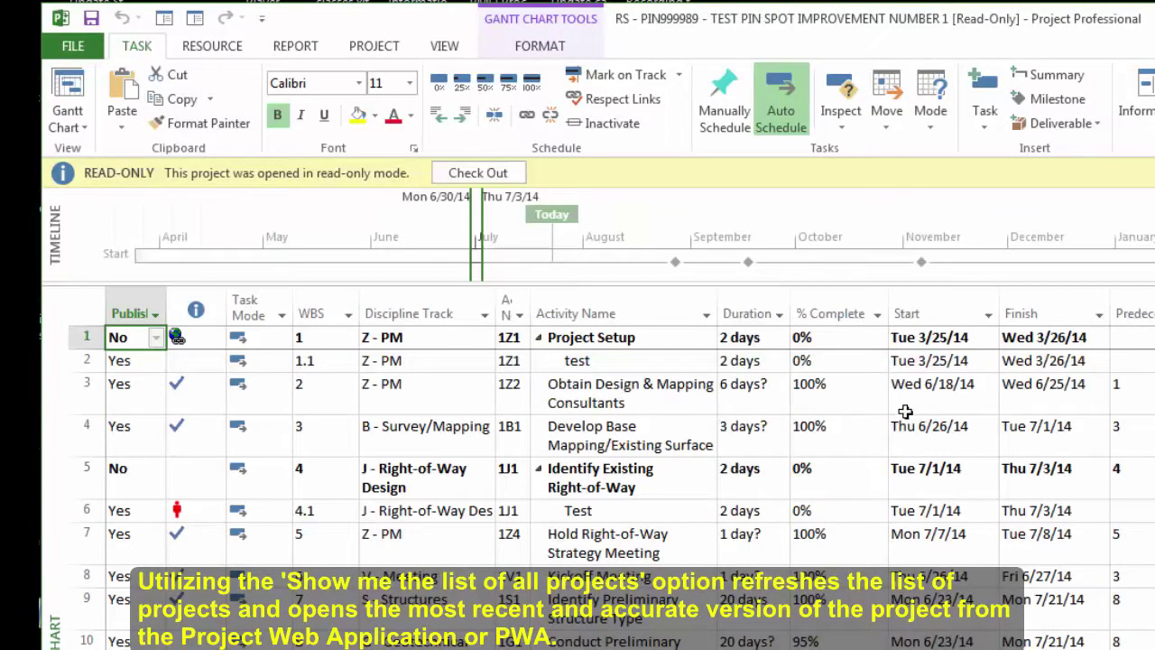
click(480, 176)
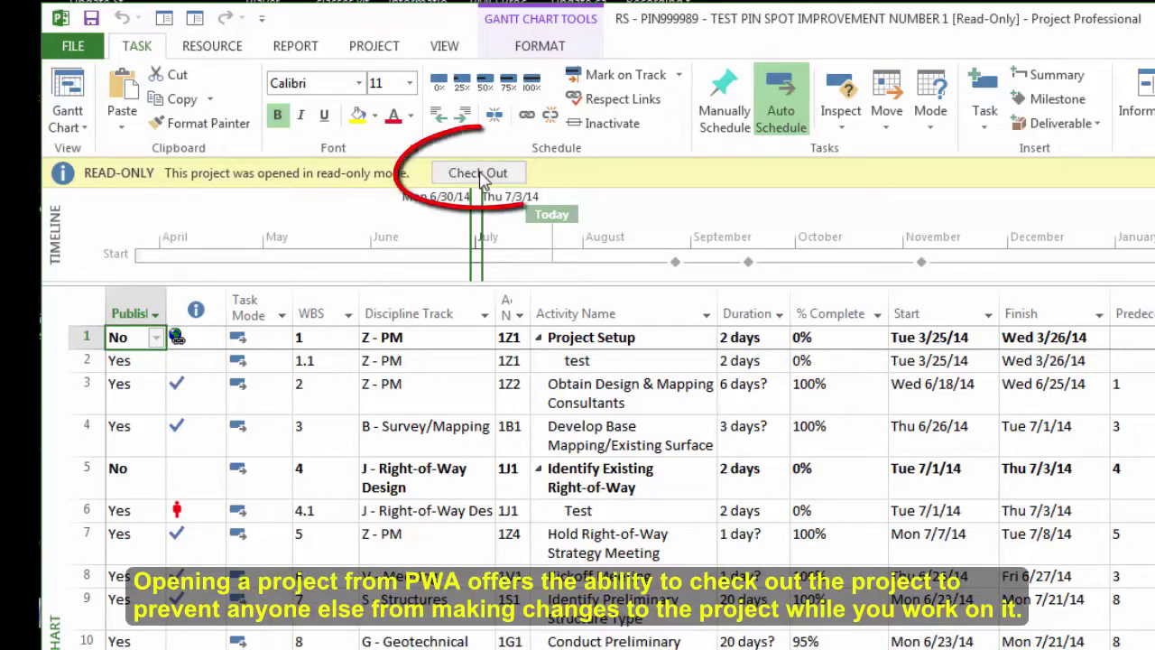
click(480, 174)
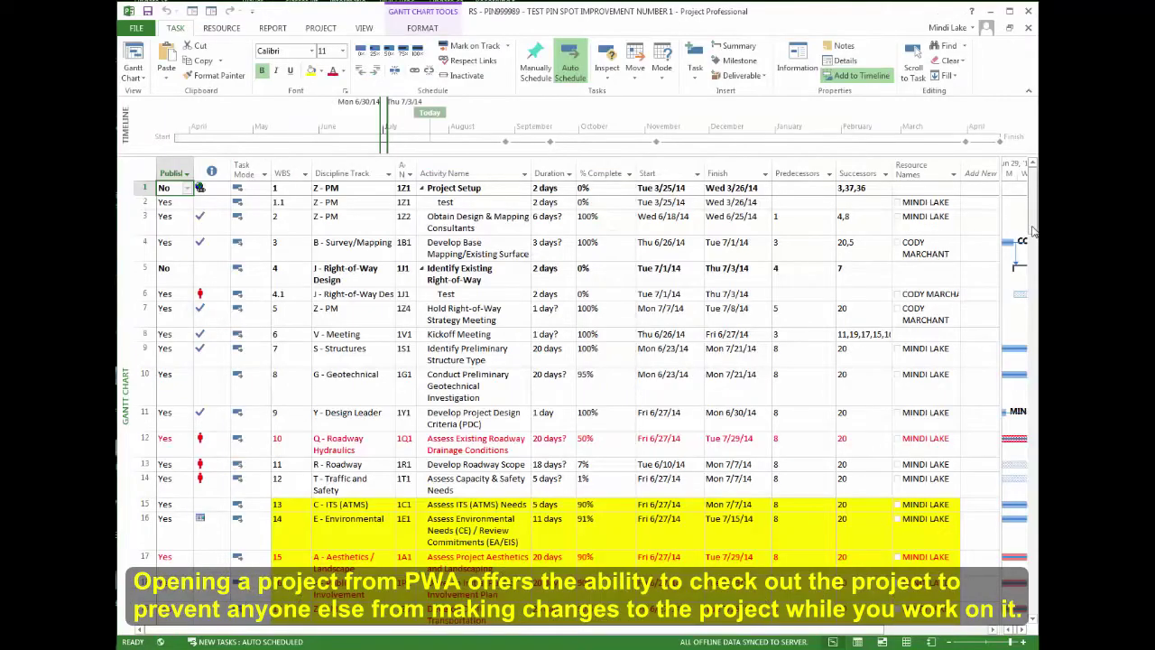
Assign the signed-in user as the resource for the Develop Conflict Matrix task in row 49 (WBS 45.2).
drag(1033, 233, 1038, 386)
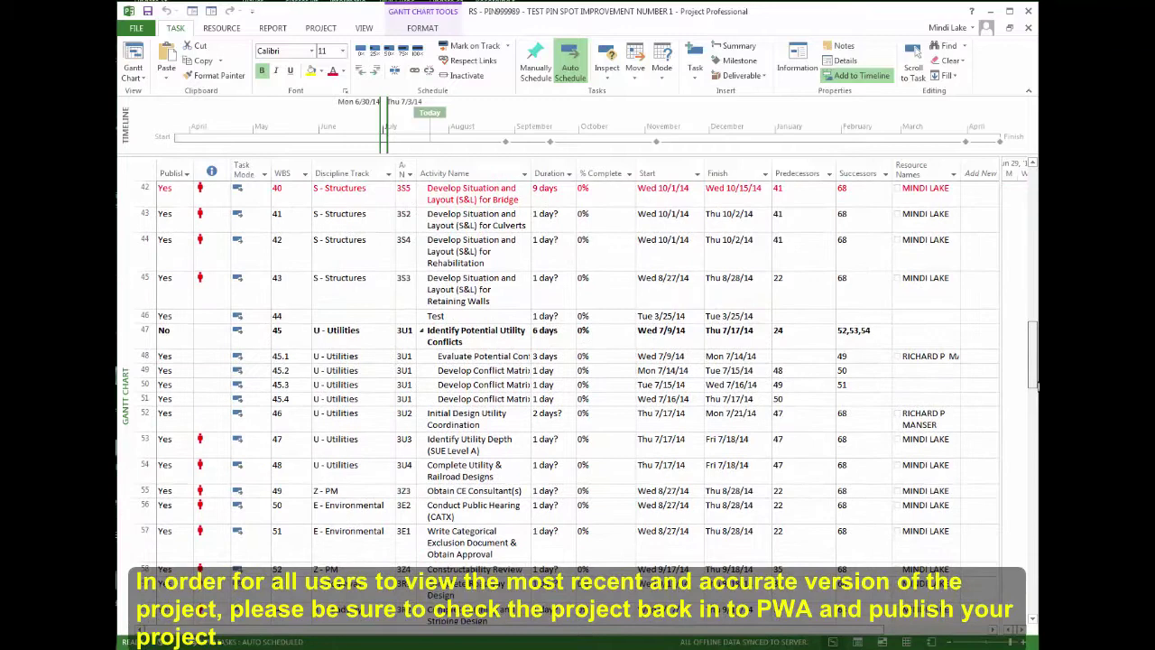
click(935, 370)
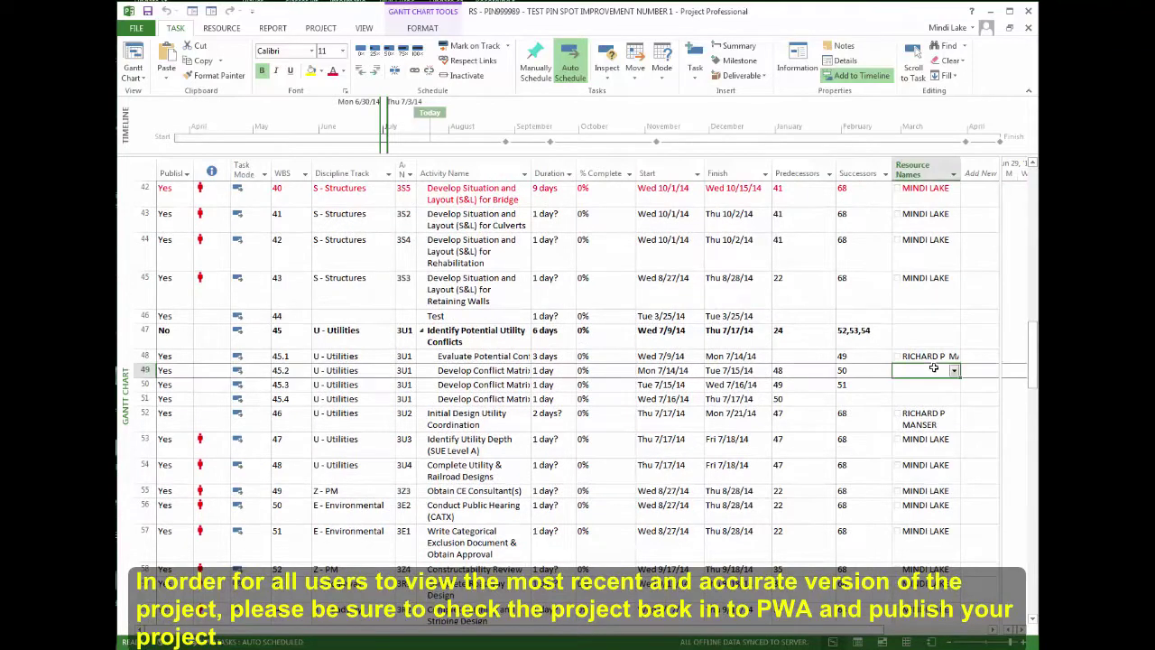
click(954, 371)
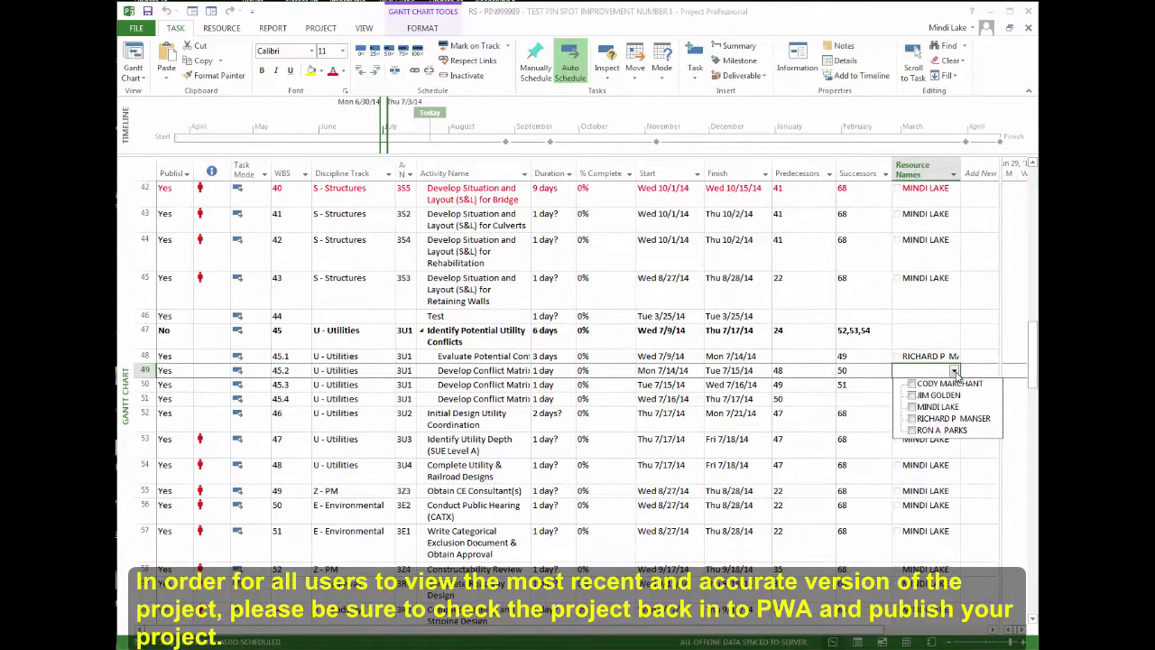
click(915, 408)
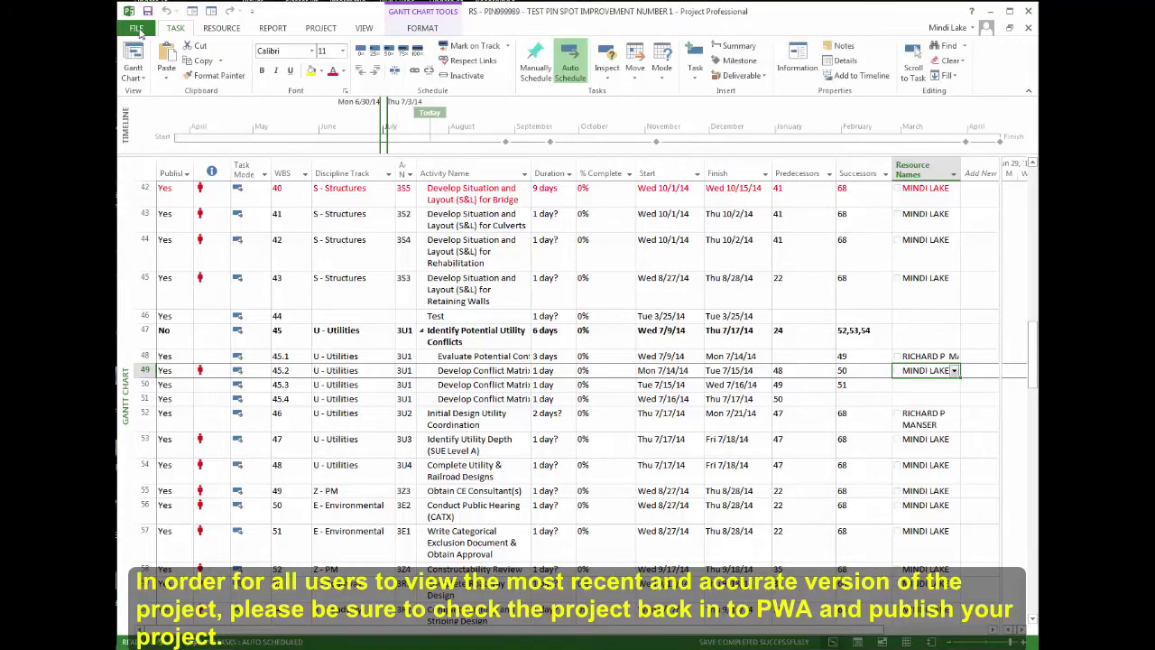
Publish the project to the server without creating a project site.
click(135, 27)
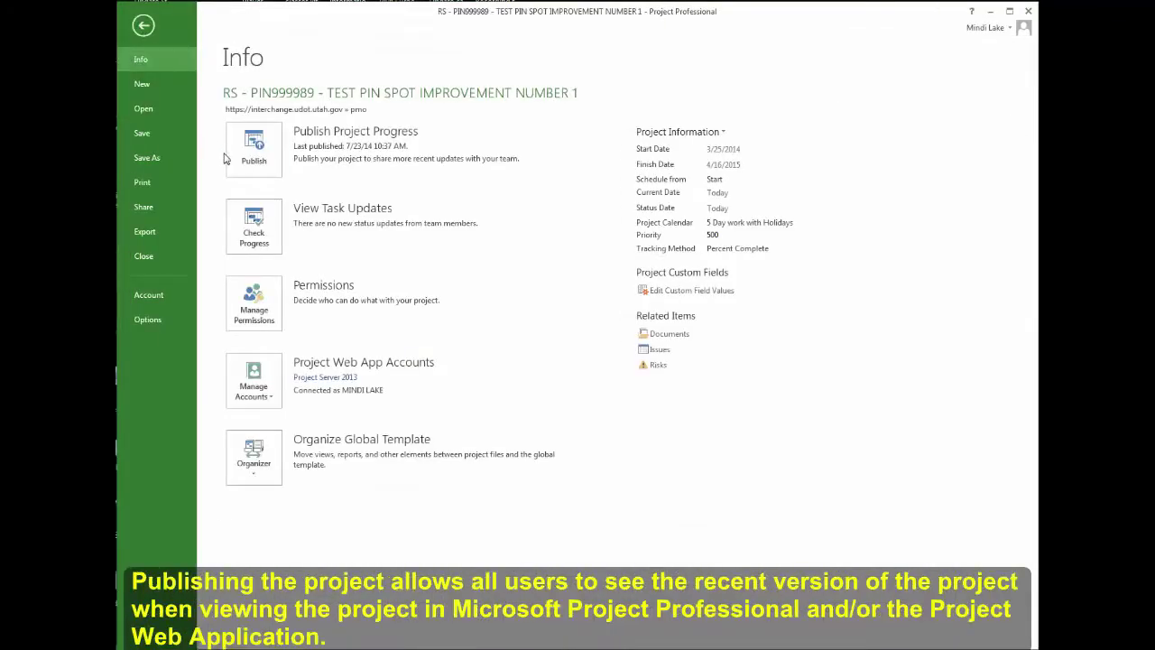
click(251, 154)
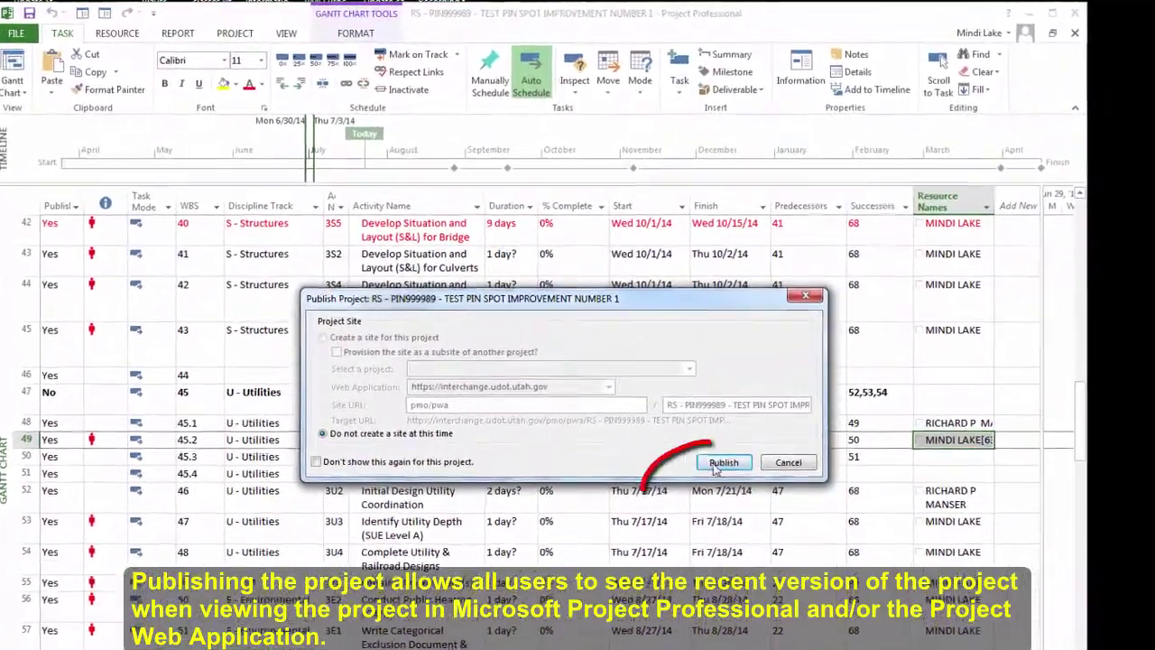
click(715, 464)
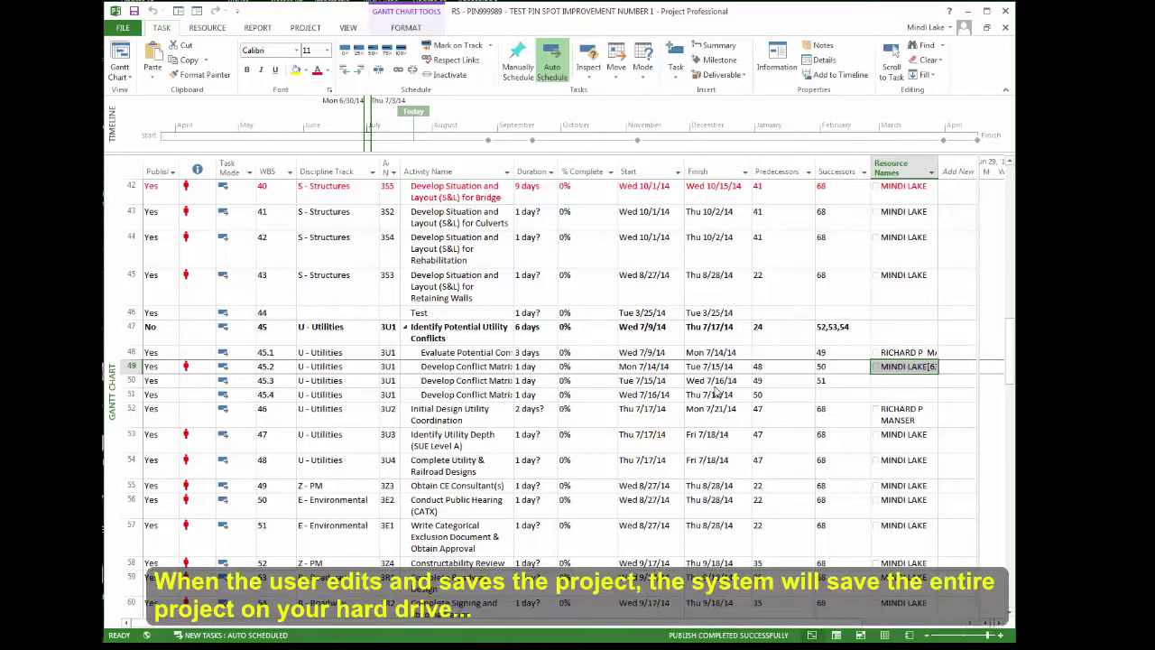
Edit the resource assignment of the row 49 task, selecting the signed-in user, and save the project.
click(931, 366)
click(892, 407)
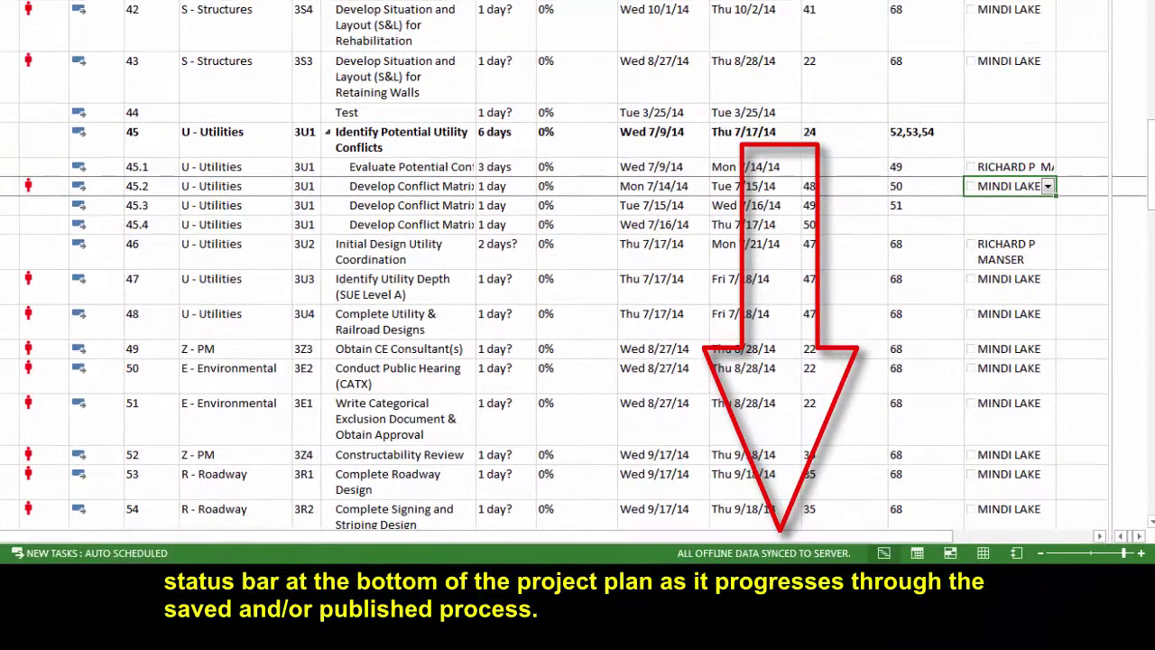
click(148, 11)
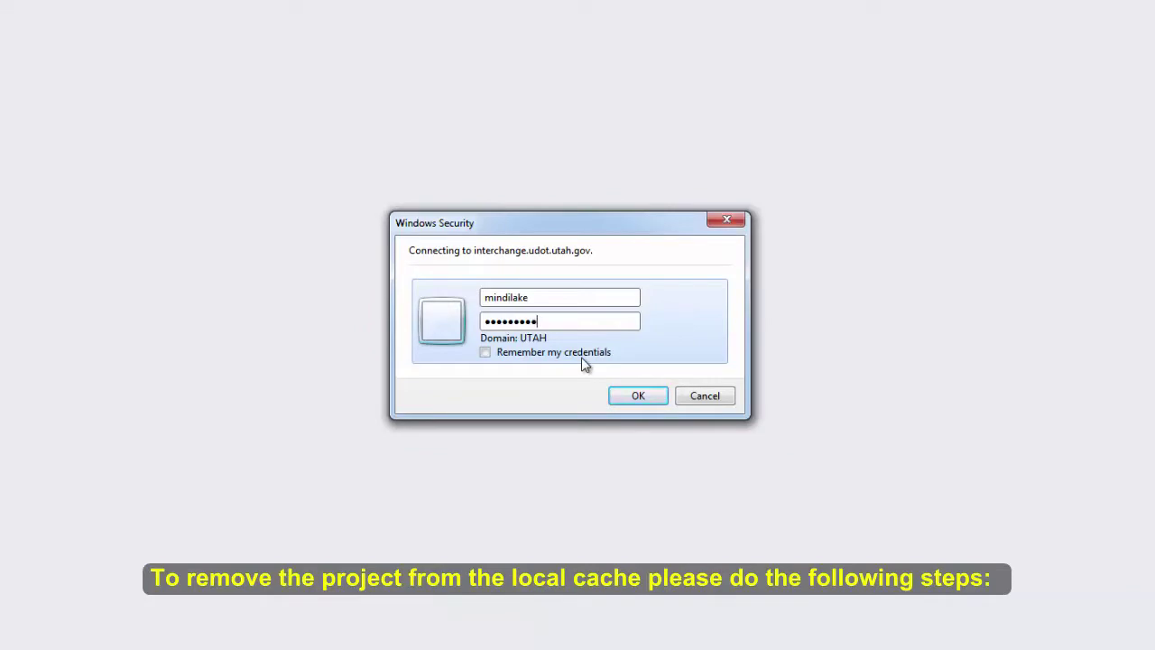
Submit the completed server sign-in and open Clean Up Cache from the Save section of Project Options.
key(Return)
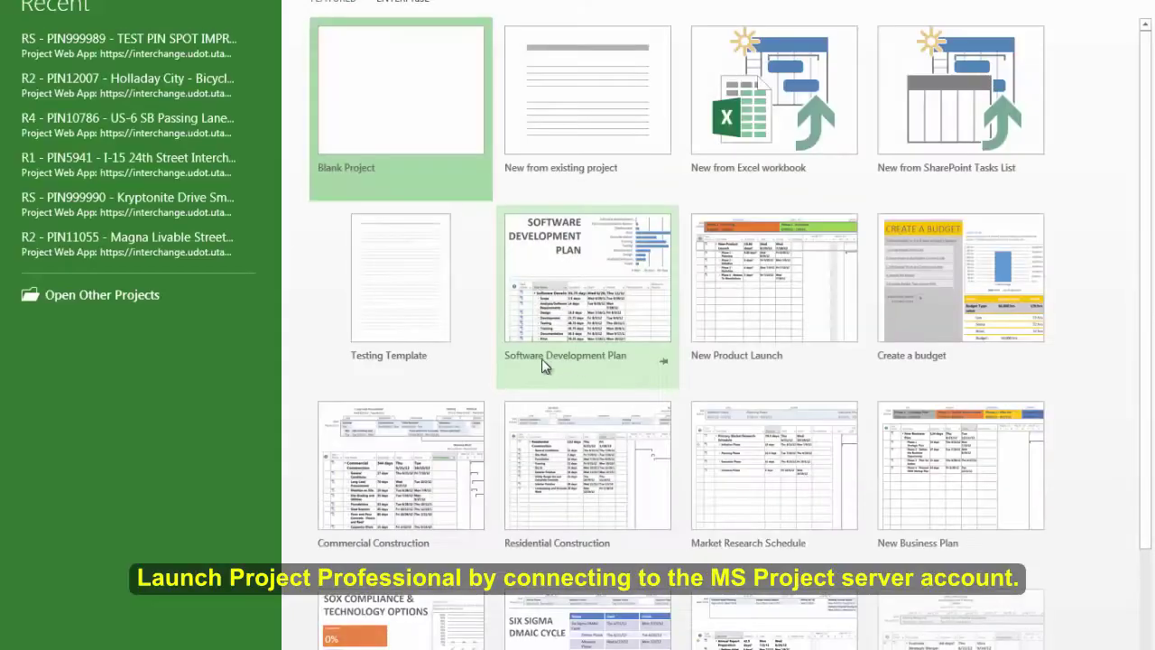
click(118, 302)
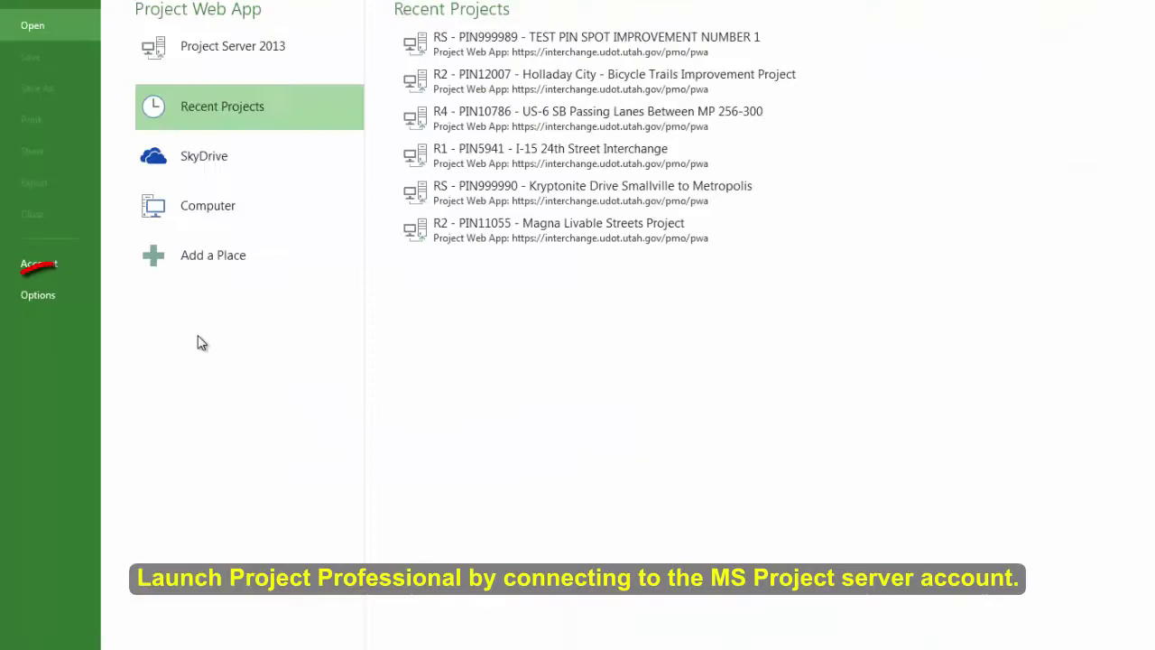
click(38, 298)
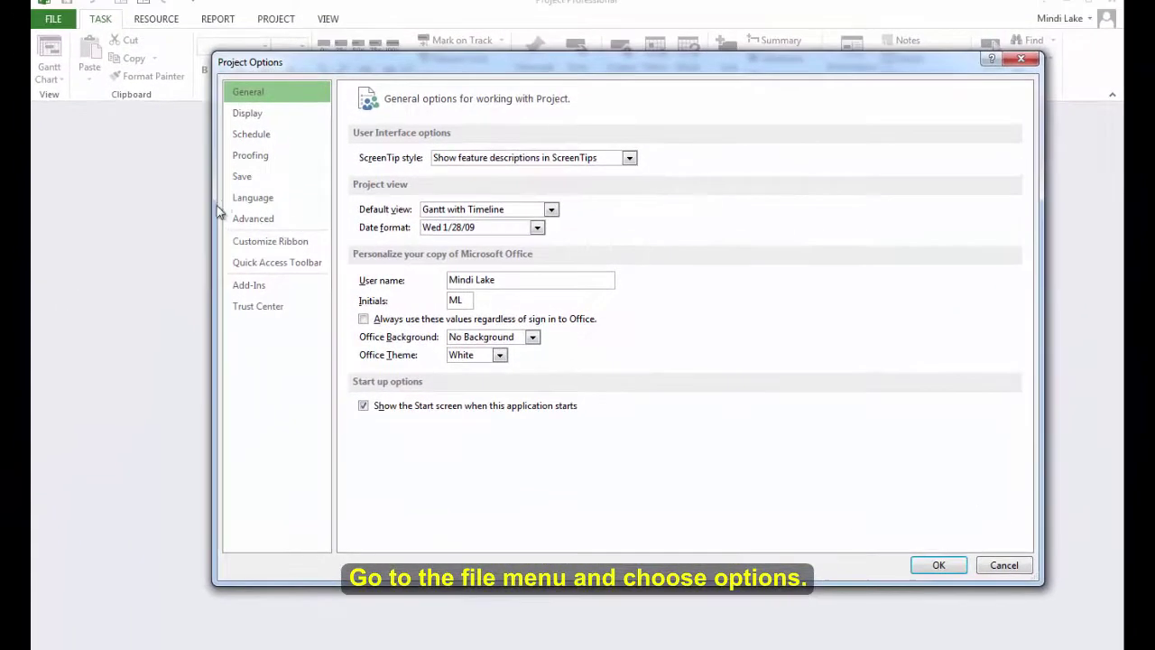
click(247, 178)
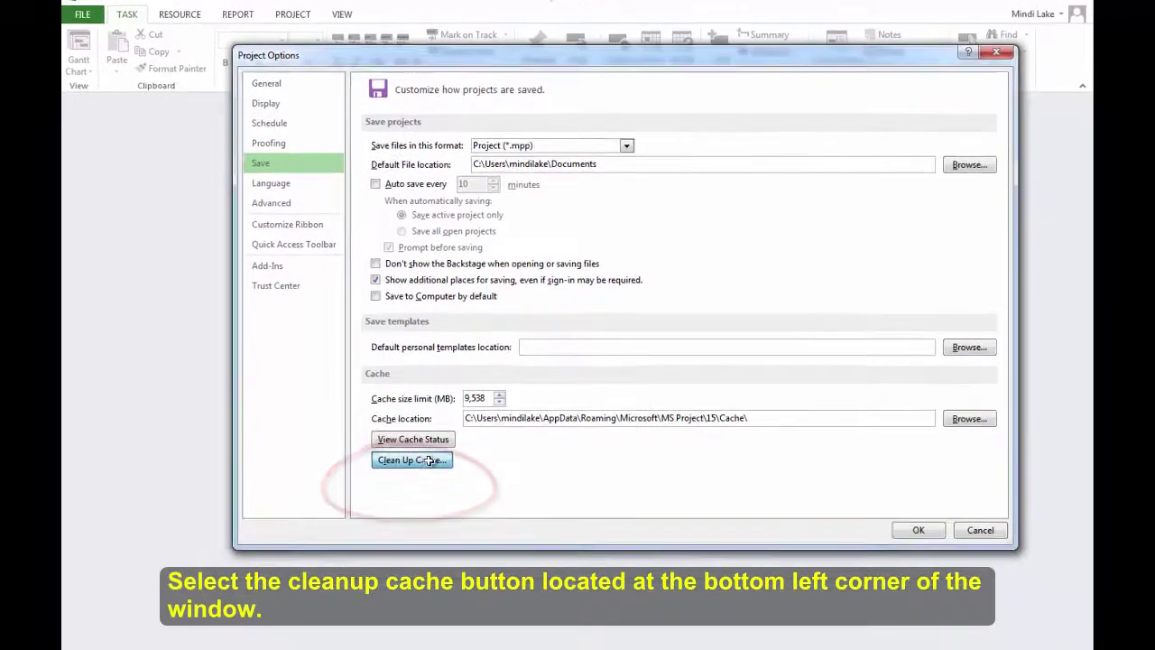
click(429, 461)
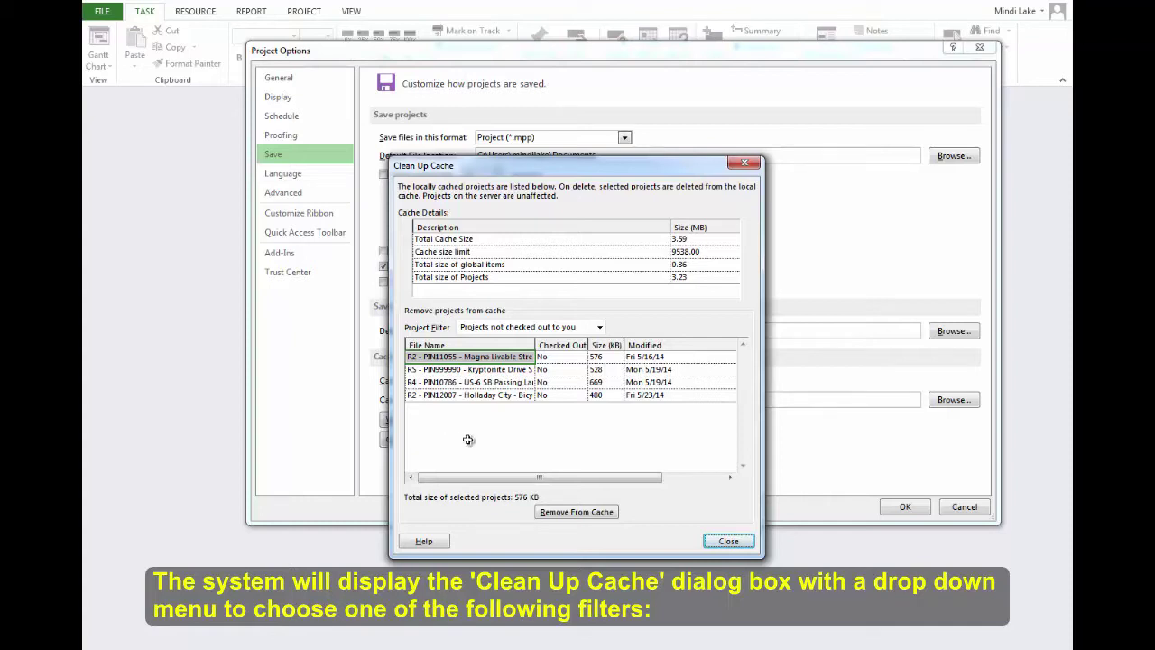
Filter the cache by "Projects checked out to you" and remove the RS - PIN999989 test project from it, accepting the possible data loss.
click(600, 331)
click(582, 338)
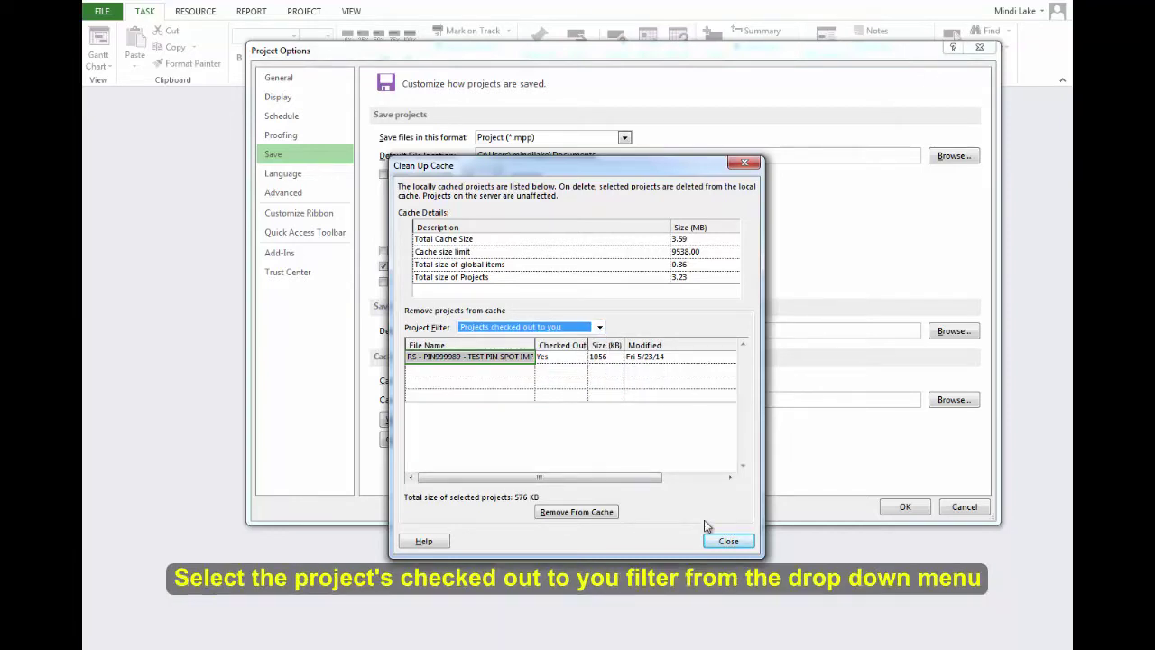
click(478, 359)
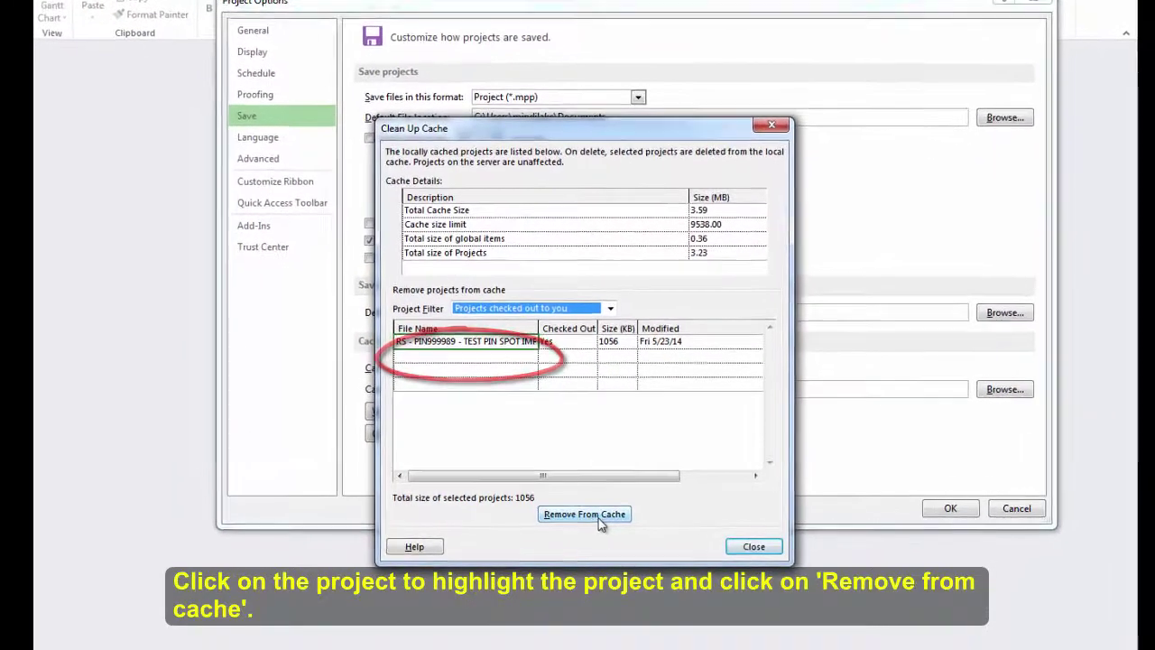
click(598, 518)
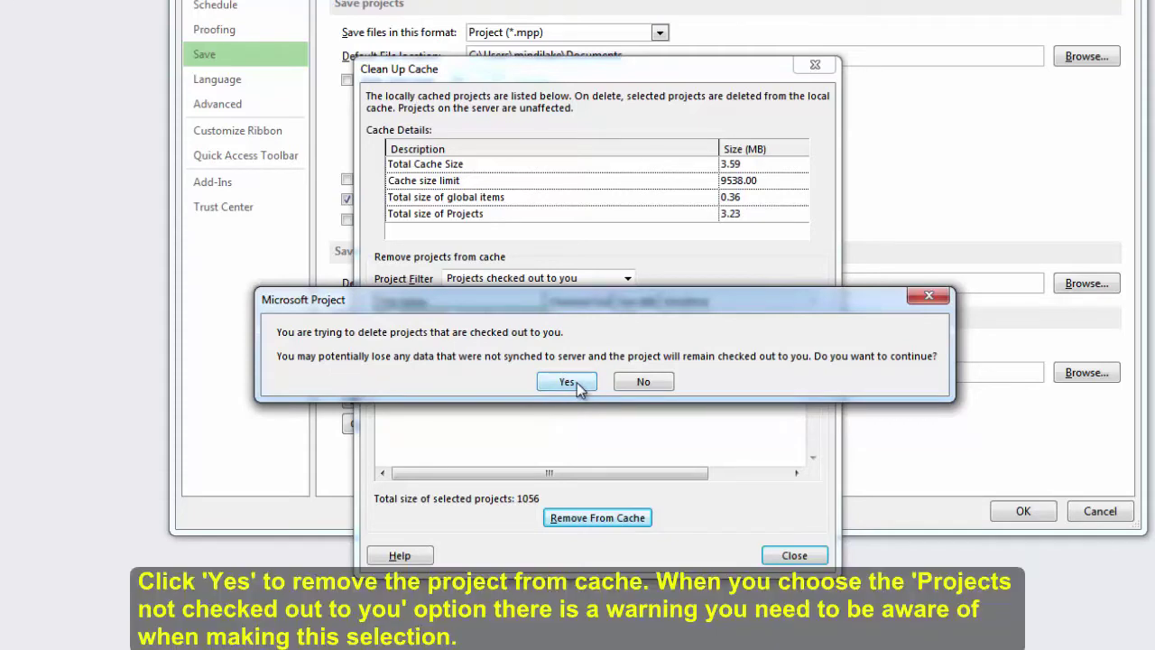
click(577, 383)
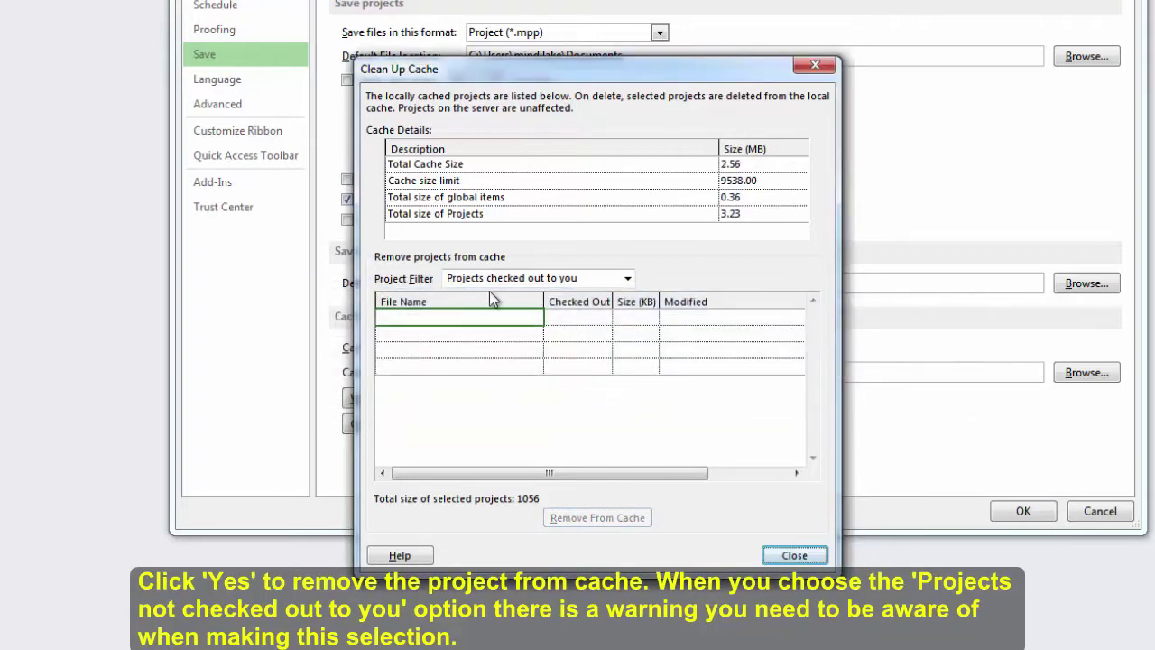
Filter the cache by "Projects not checked out to you", remove the RS - PIN999990 Kryptonite Drive project, and close the cache and options dialogs.
click(627, 279)
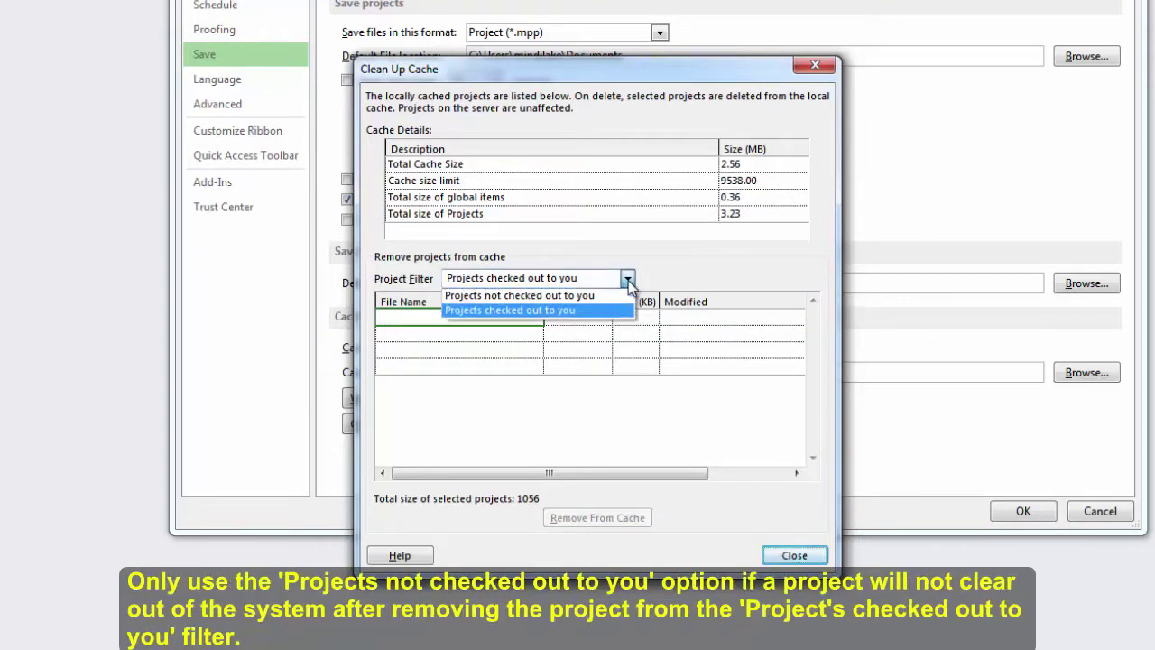
click(554, 296)
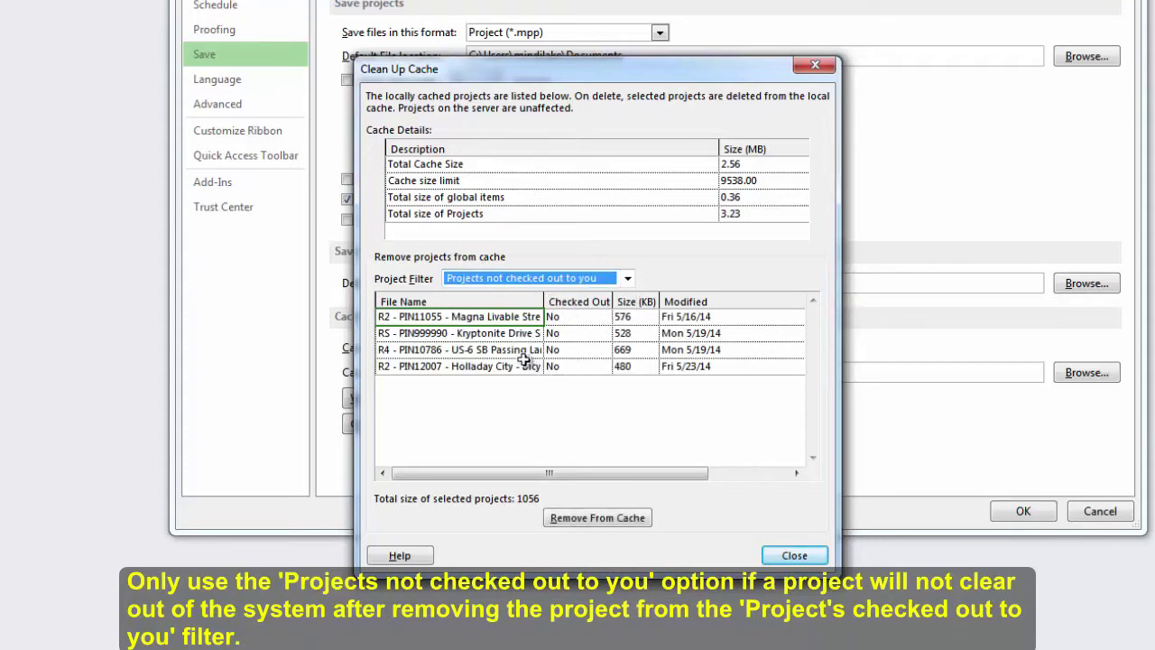
click(459, 333)
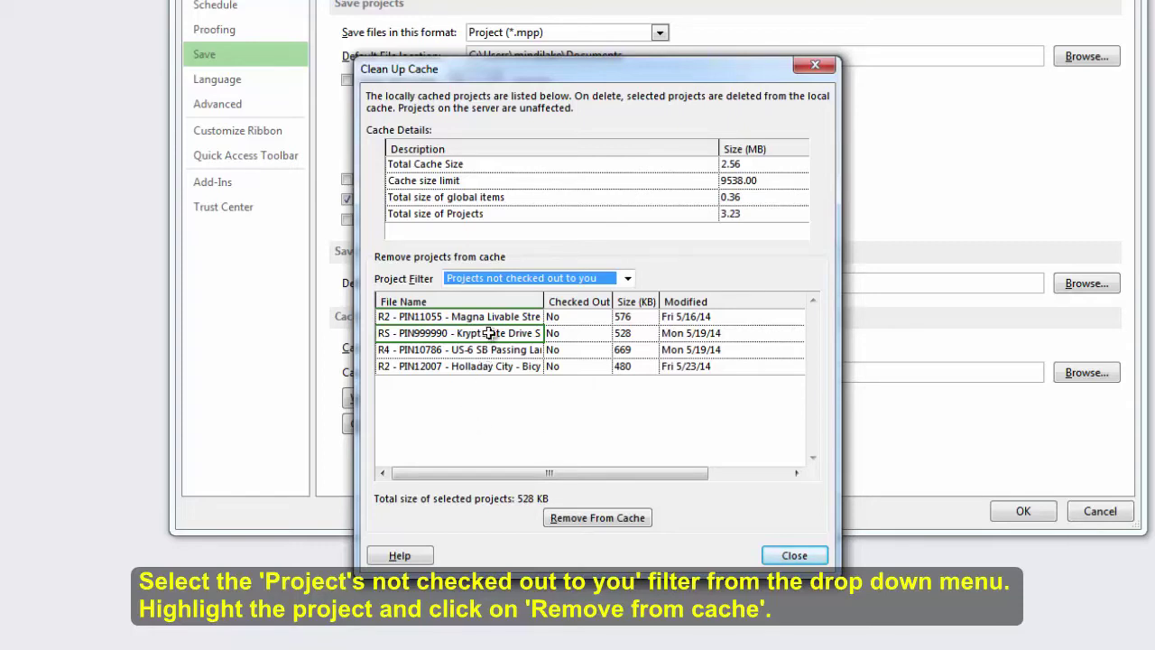
click(626, 526)
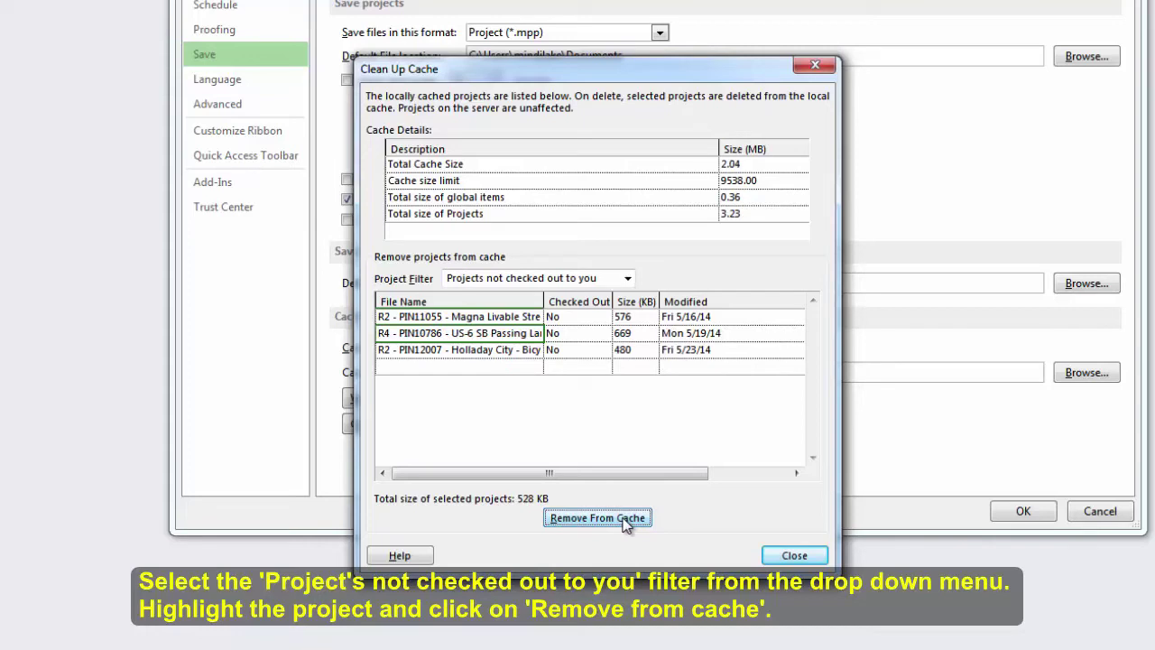
click(769, 560)
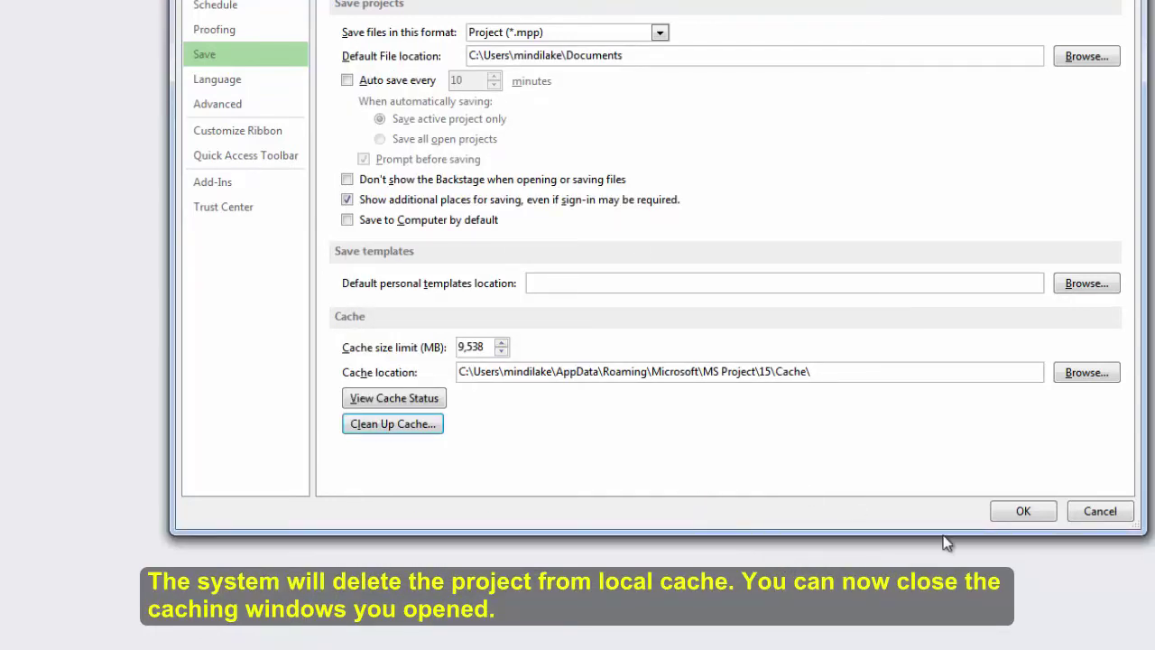
click(1021, 513)
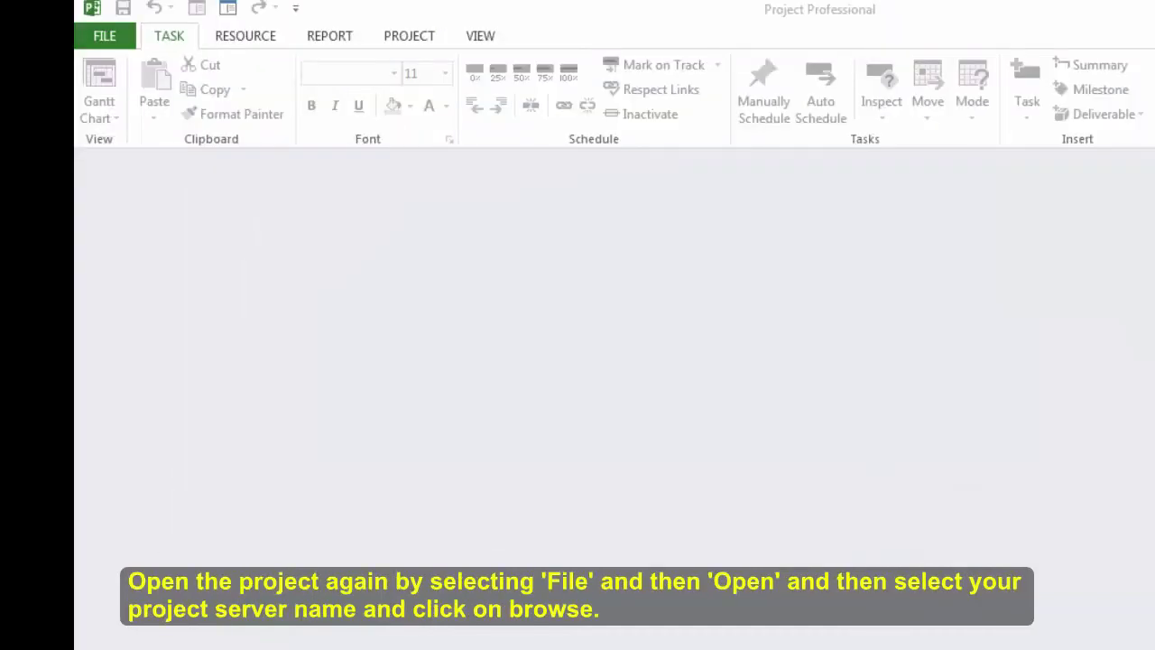
Browse the enterprise projects on Project Server 2013 and show the list of all projects.
click(101, 38)
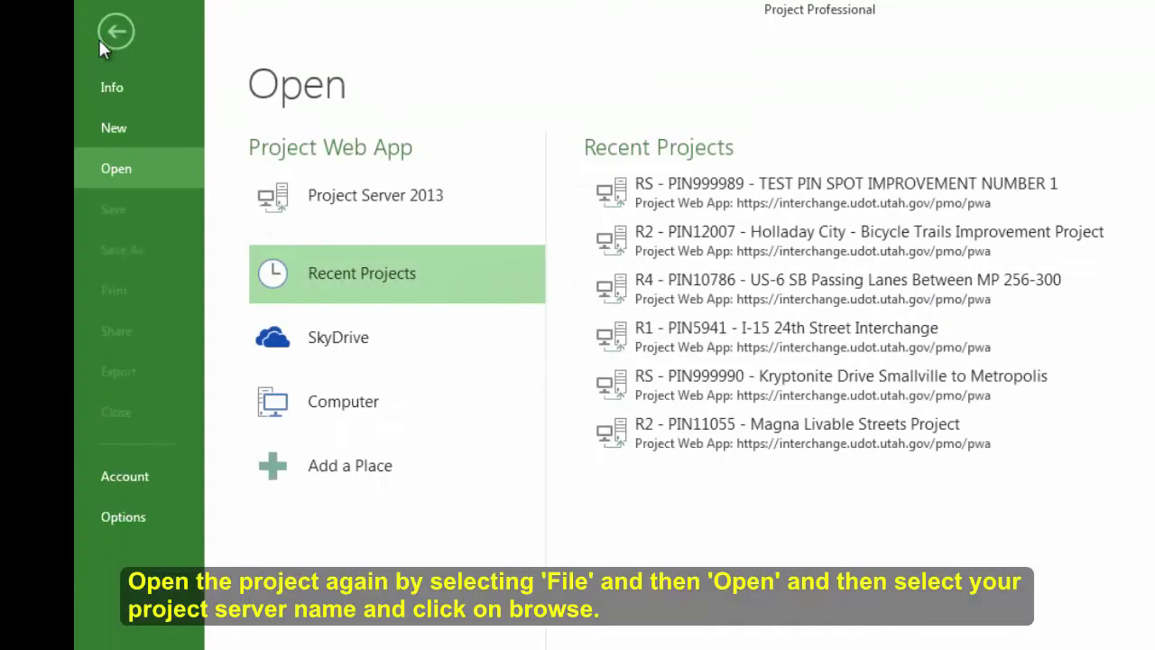
click(362, 199)
click(614, 238)
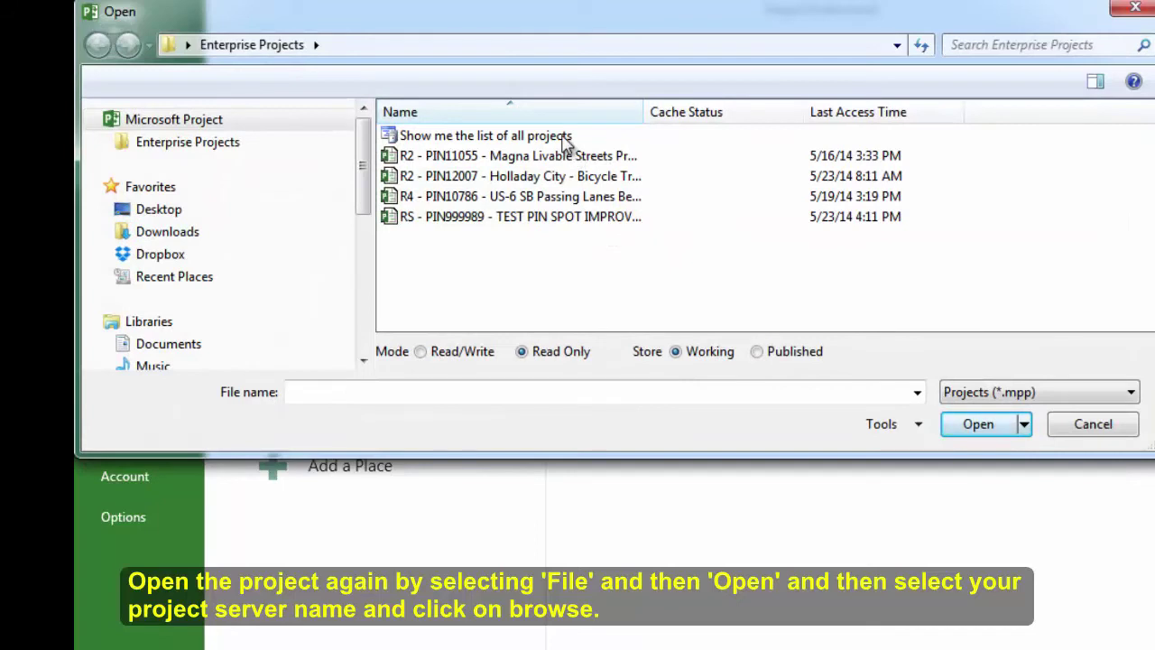
click(565, 137)
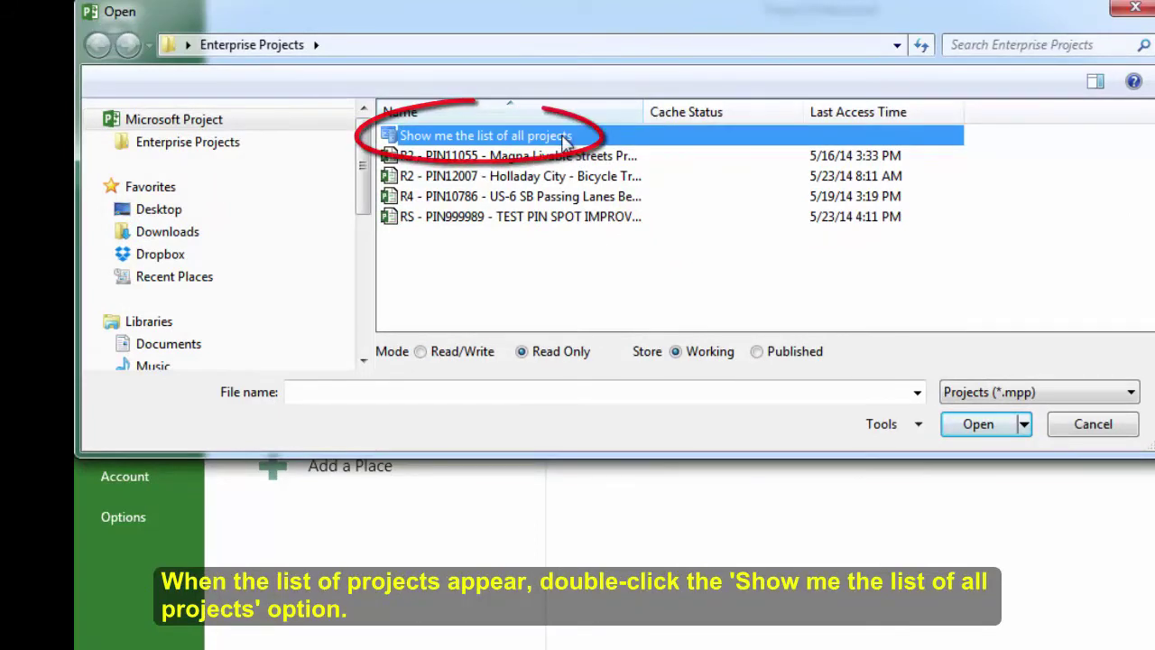
double_click(565, 137)
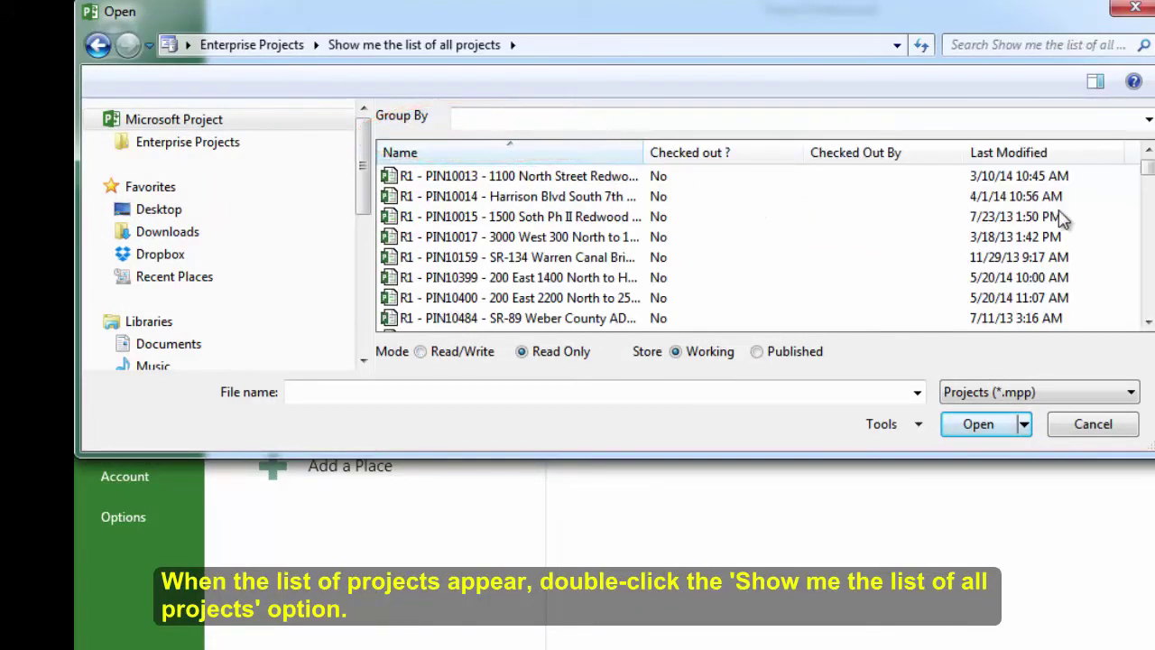
Open the RS - PIN999989 test project from the full list, in Read Only mode from the Working store.
drag(1145, 188, 1152, 314)
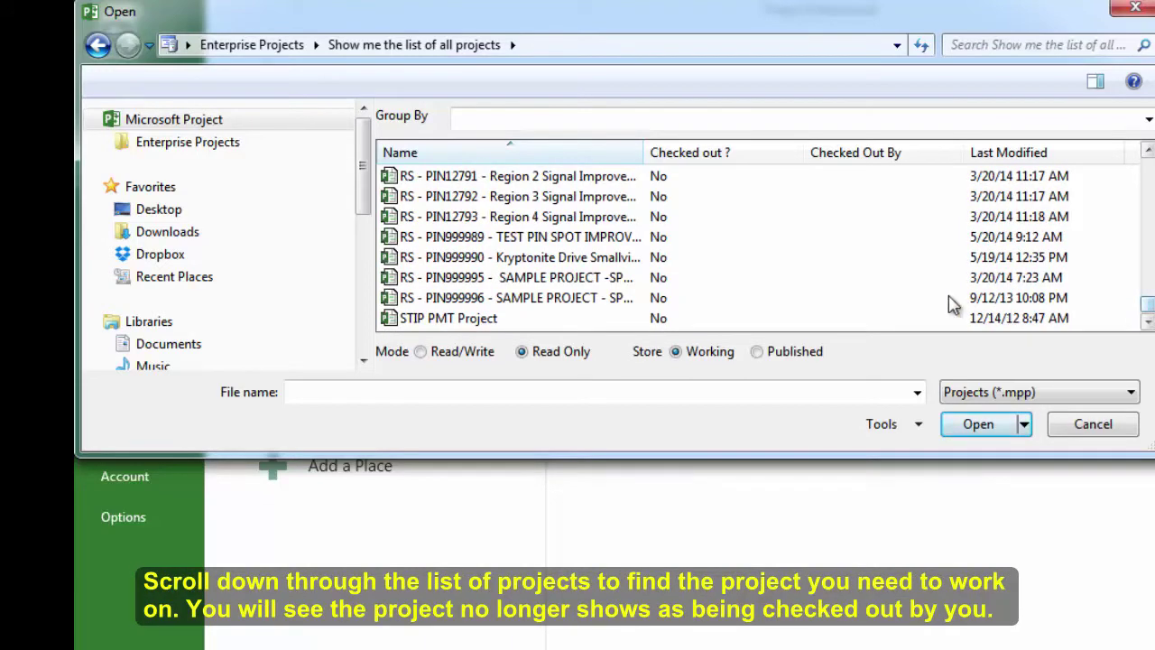
click(619, 242)
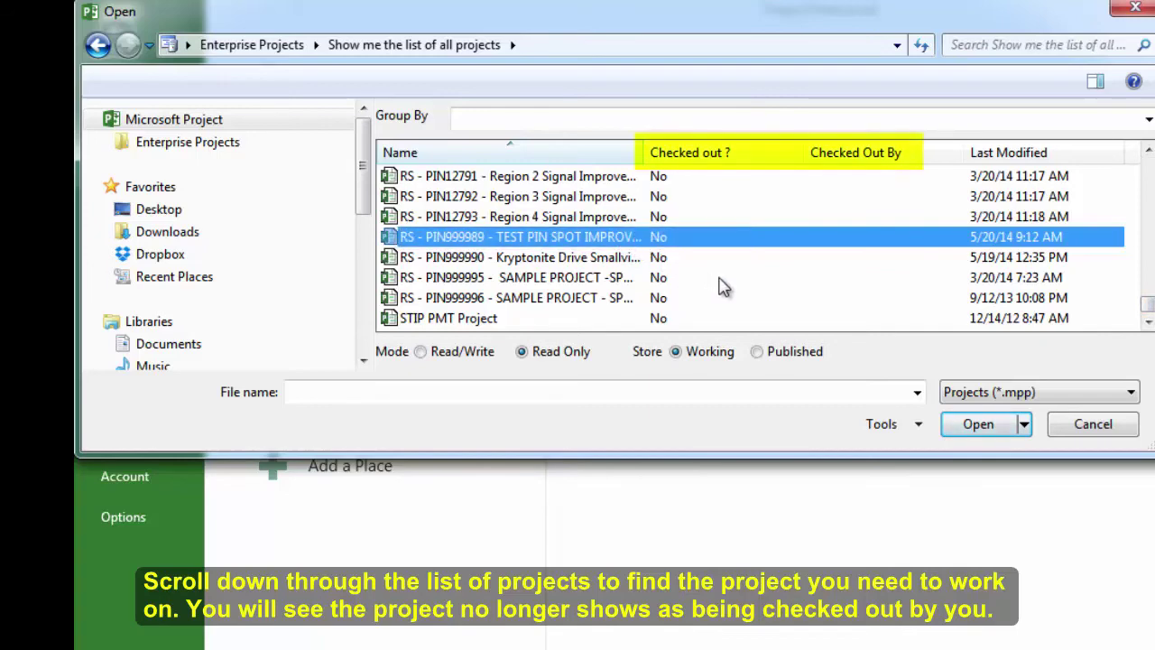
click(996, 429)
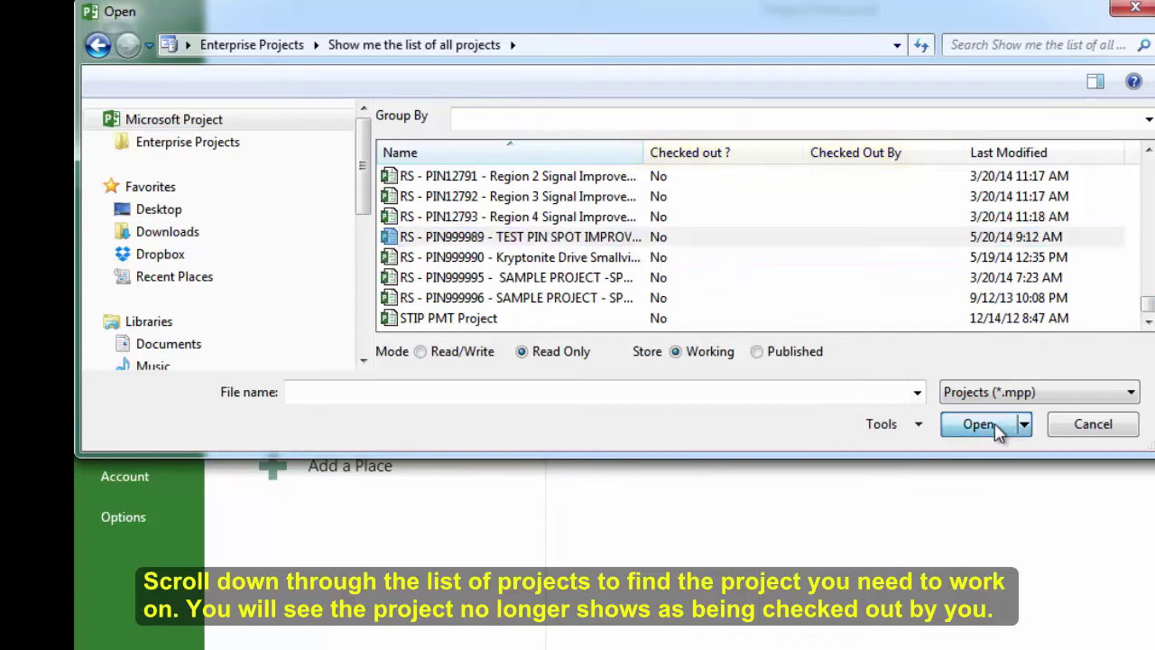